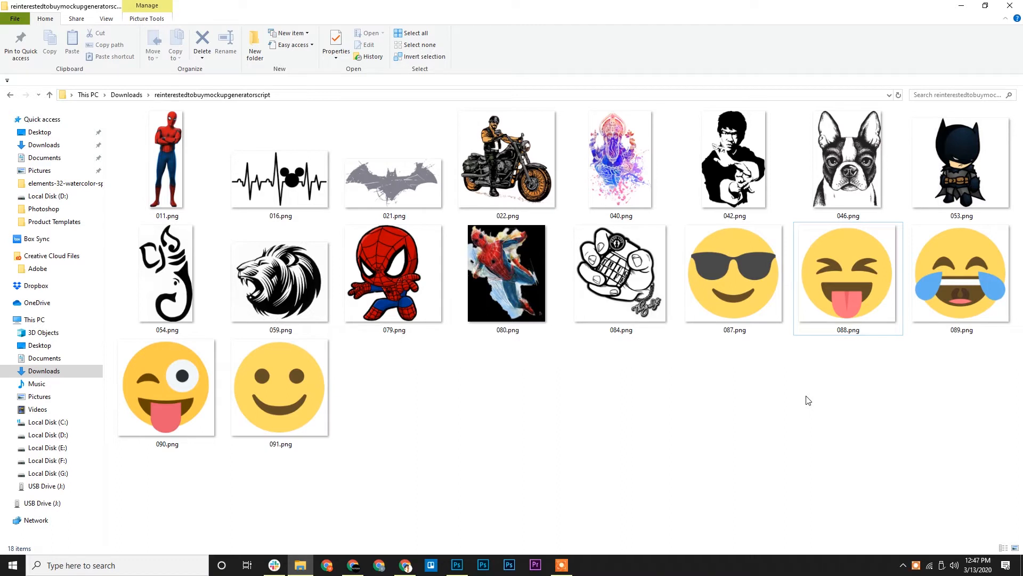
Open 016.png, 021.png, 059.png, 079.png, 084.png and 087.png through 091.png together in Photoshop.
{"action": "left_click", "coordinate": [322, 198]}
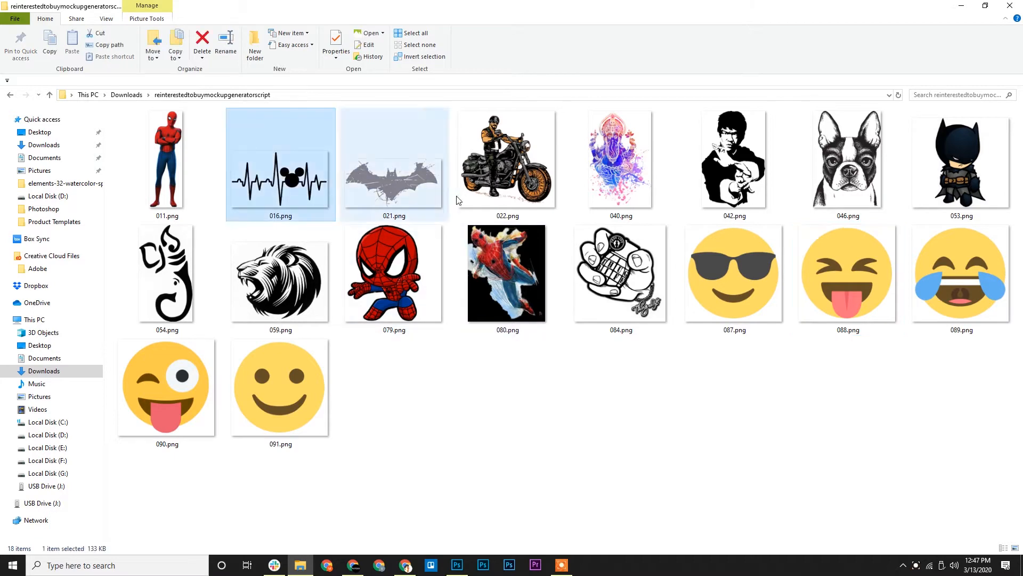
{"action": "left_click", "coordinate": [506, 176], "text": "ctrl"}
{"action": "left_click", "coordinate": [509, 441]}
{"action": "scroll", "coordinate": [427, 450], "scroll_direction": "up", "scroll_amount": 1, "text": "ctrl"}
{"action": "scroll", "coordinate": [427, 450], "scroll_direction": "down", "scroll_amount": 1, "text": "ctrl"}
{"action": "left_click", "coordinate": [281, 176]}
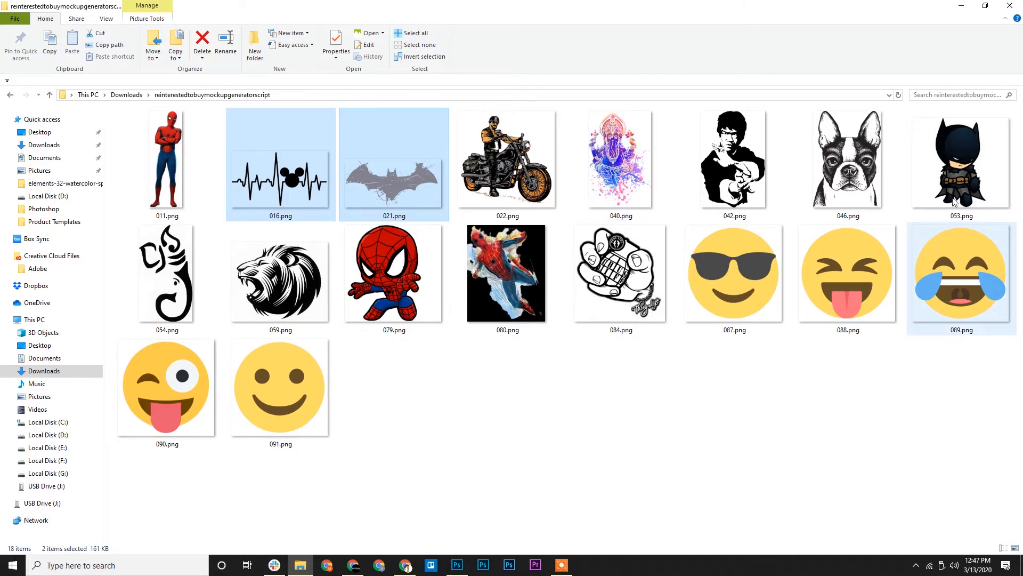
{"action": "left_click", "coordinate": [961, 266], "text": "ctrl"}
{"action": "left_click", "coordinate": [869, 271], "text": "ctrl"}
{"action": "left_click", "coordinate": [739, 273], "text": "ctrl"}
{"action": "left_click", "coordinate": [621, 275], "text": "ctrl"}
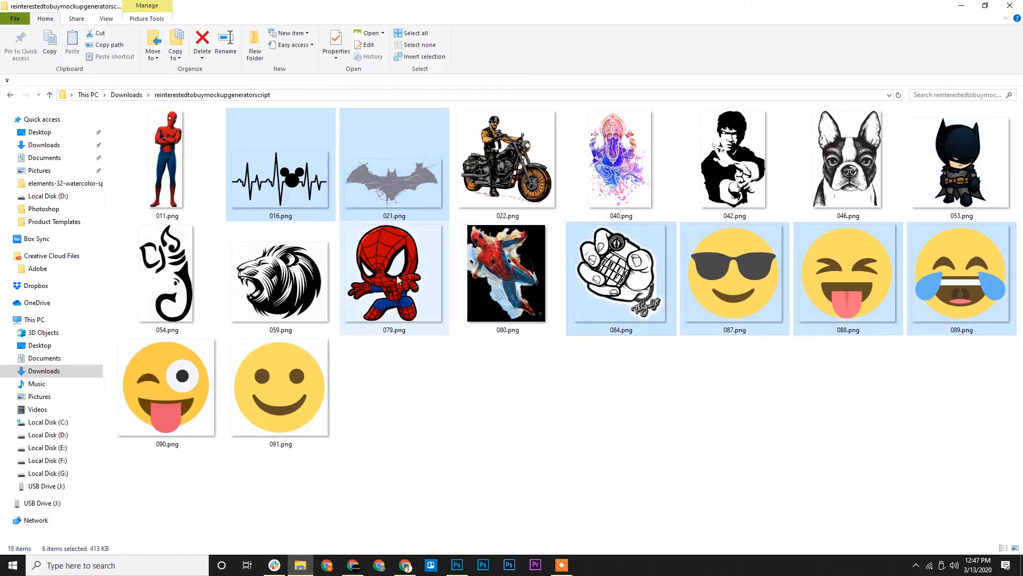
{"action": "left_click", "coordinate": [305, 279], "text": "ctrl"}
{"action": "left_click", "coordinate": [165, 387], "text": "ctrl"}
{"action": "left_click", "coordinate": [280, 386], "text": "ctrl"}
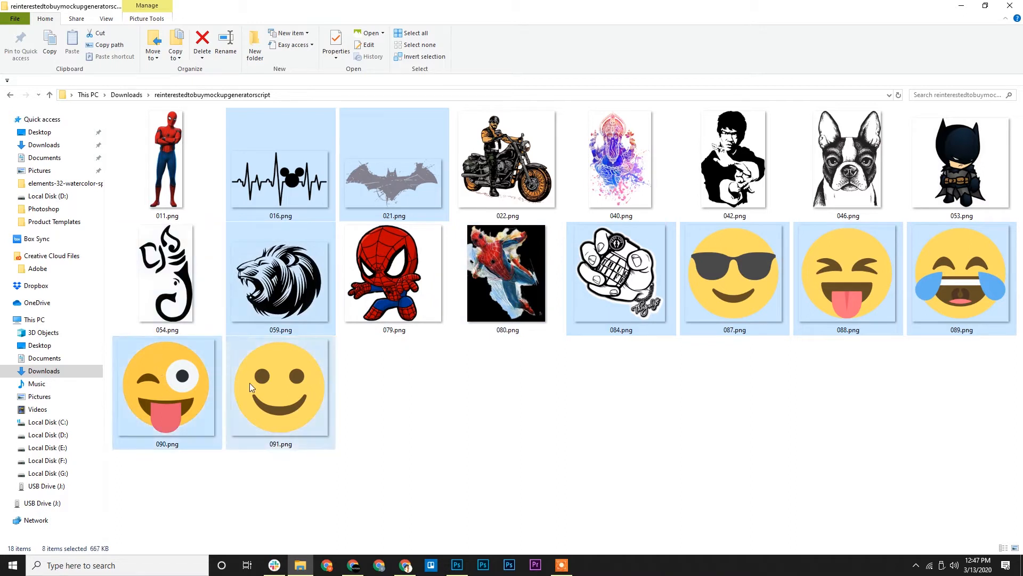
{"action": "left_click", "coordinate": [375, 302], "text": "ctrl"}
{"action": "left_click_drag", "start_coordinate": [322, 255], "coordinate": [464, 292]}
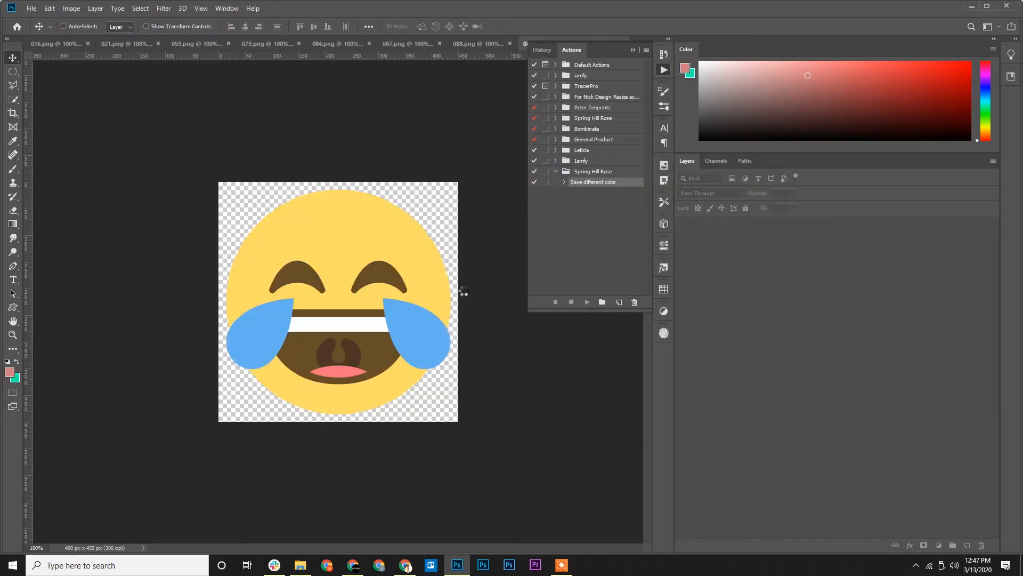
Collapse the Spring Hill Rose action set and the Actions panel, and narrow the Color and Layers panels to enlarge the canvas area.
{"action": "left_click", "coordinate": [555, 171]}
{"action": "left_click", "coordinate": [593, 172]}
{"action": "left_click", "coordinate": [664, 70]}
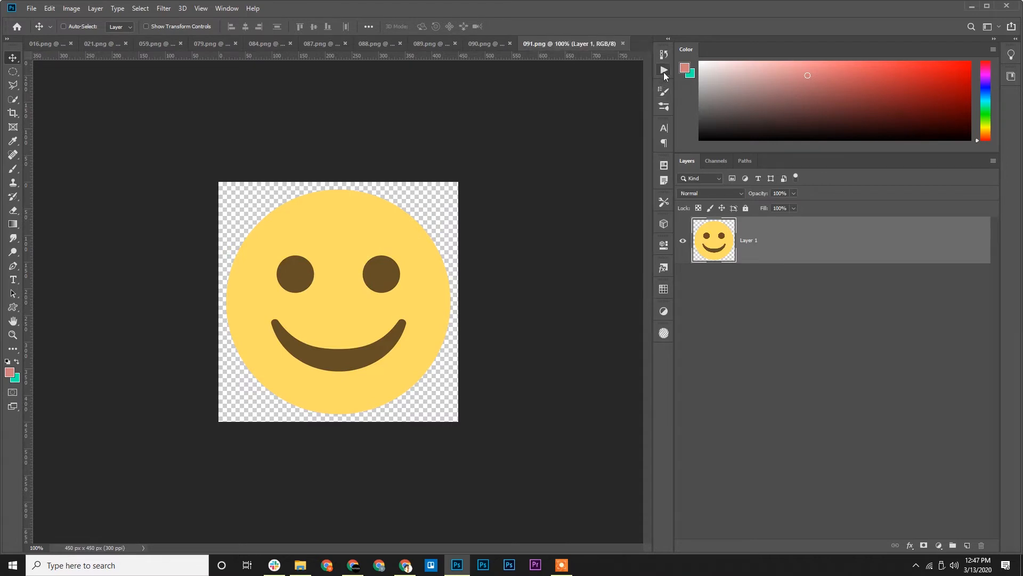
{"action": "scroll", "coordinate": [312, 271], "scroll_direction": "up", "scroll_amount": 3}
{"action": "scroll", "coordinate": [312, 272], "scroll_direction": "down", "scroll_amount": 3}
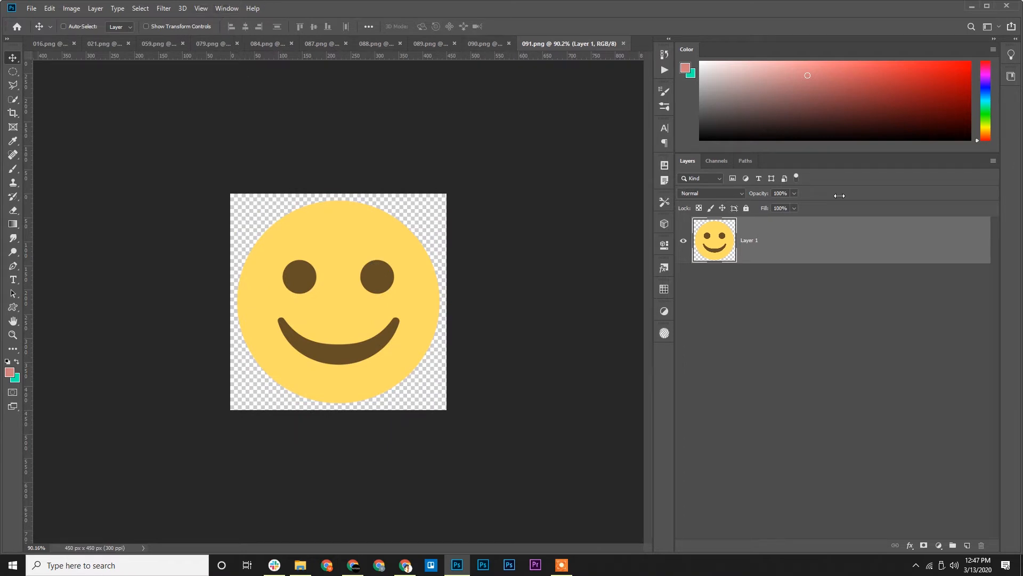
{"action": "left_click_drag", "start_coordinate": [672, 192], "coordinate": [838, 192]}
Show the Actions panel and create a new action set named with a person's first name.
{"action": "left_click", "coordinate": [227, 8]}
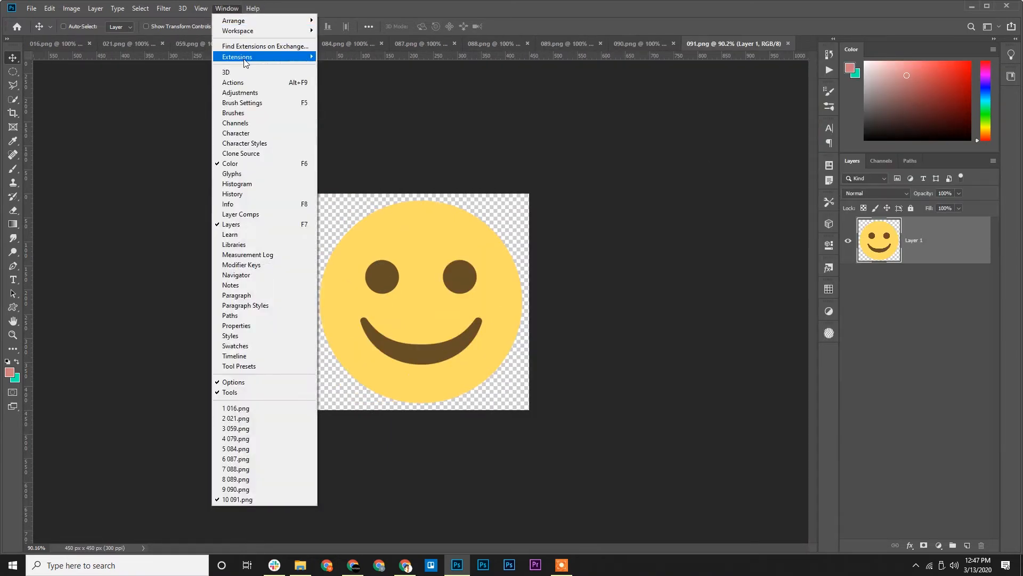
{"action": "left_click", "coordinate": [243, 83]}
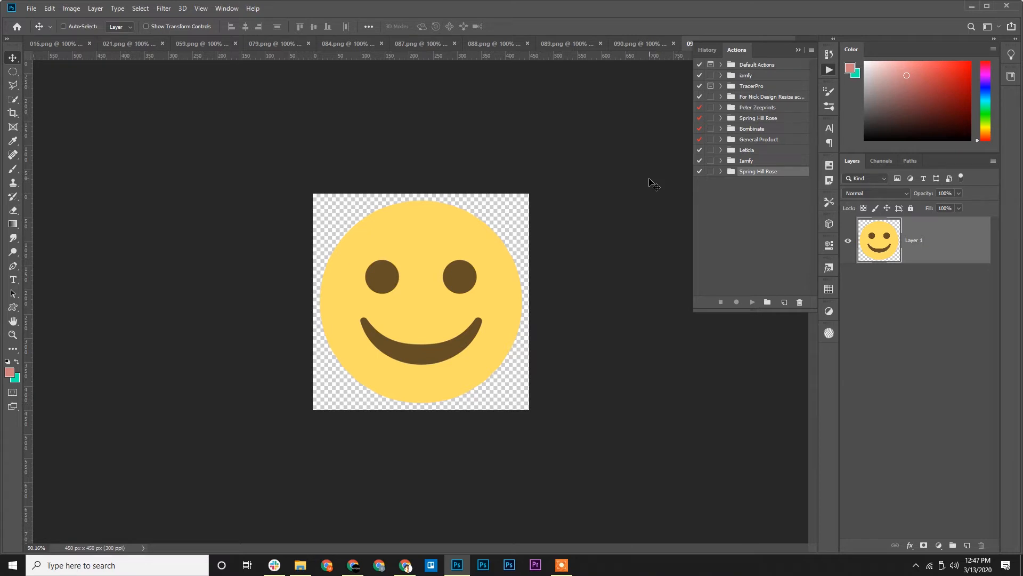
{"action": "left_click", "coordinate": [767, 302]}
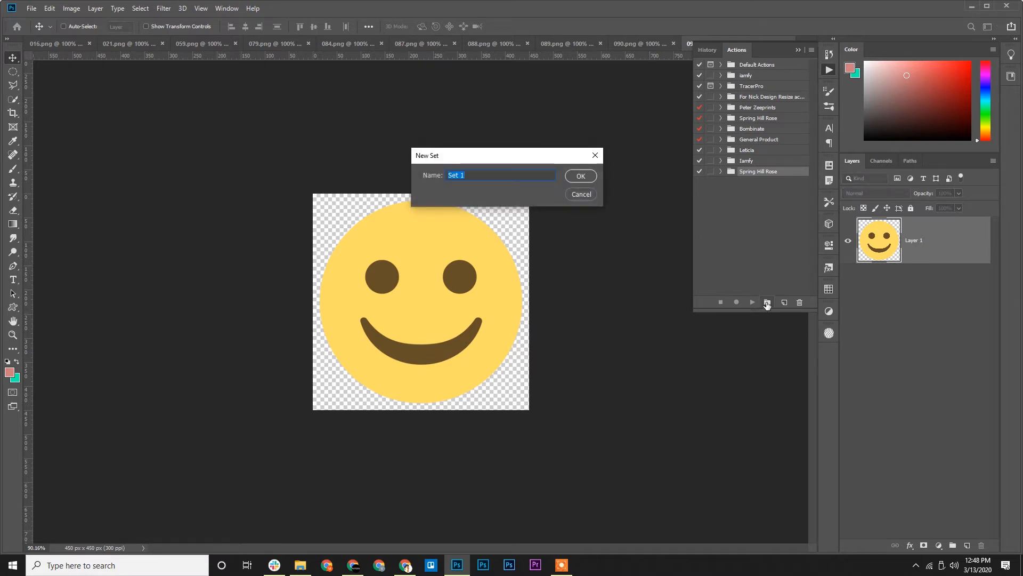
{"action": "type", "text": "subham\\"}
{"action": "key", "text": "Return"}
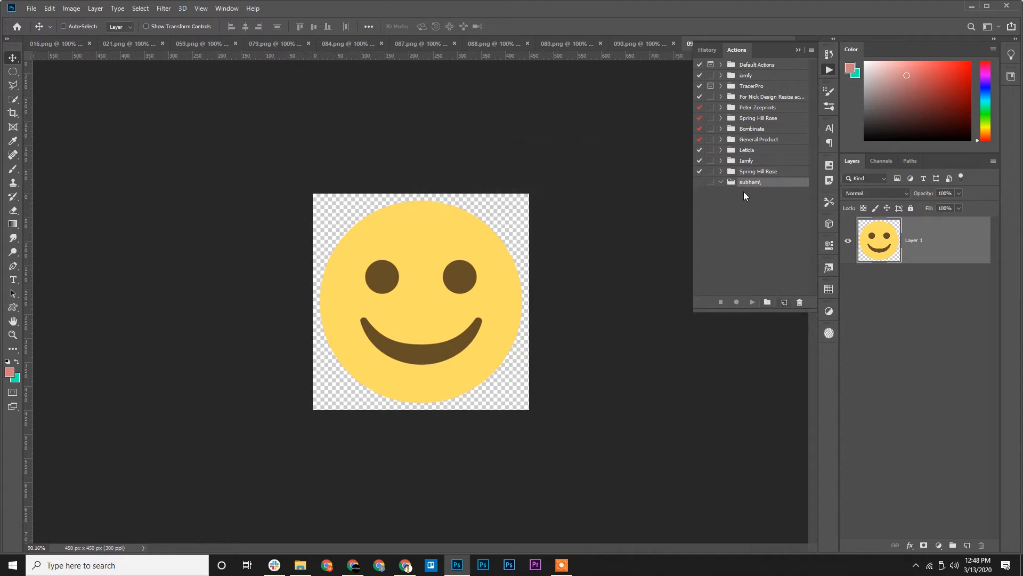
Create an action named "add negative space" in the new set and start recording it.
{"action": "left_click", "coordinate": [784, 302]}
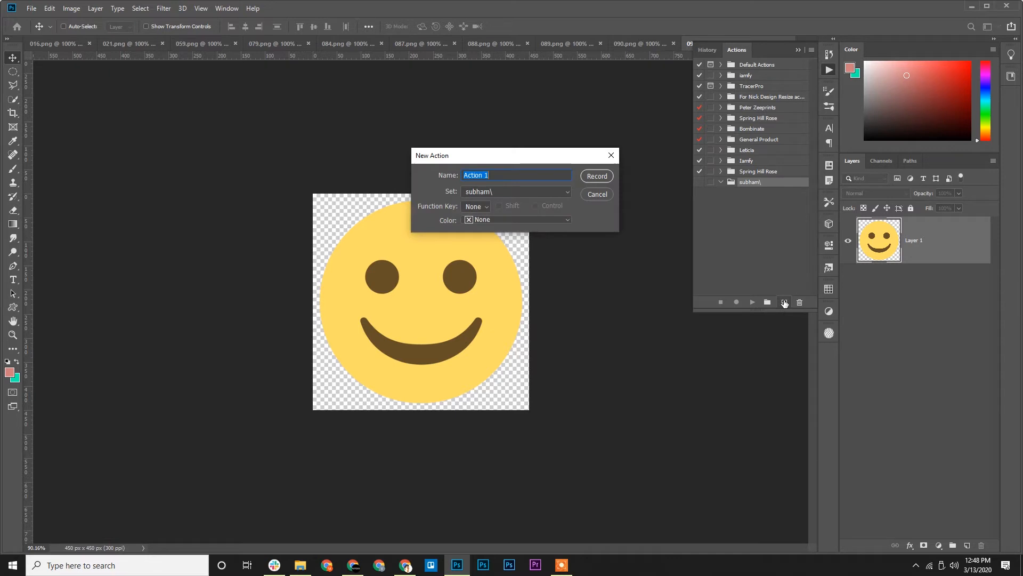
{"action": "type", "text": "add negative space"}
{"action": "key", "text": "Return"}
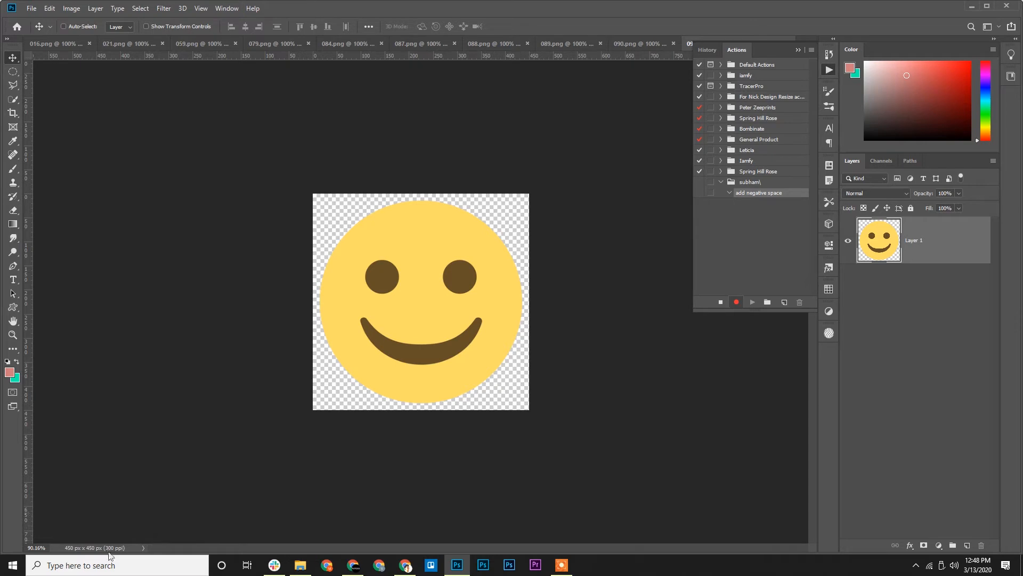
Check the smiley image's pixel width and height in the Image Size settings, leaving them unchanged.
{"action": "left_click", "coordinate": [72, 14]}
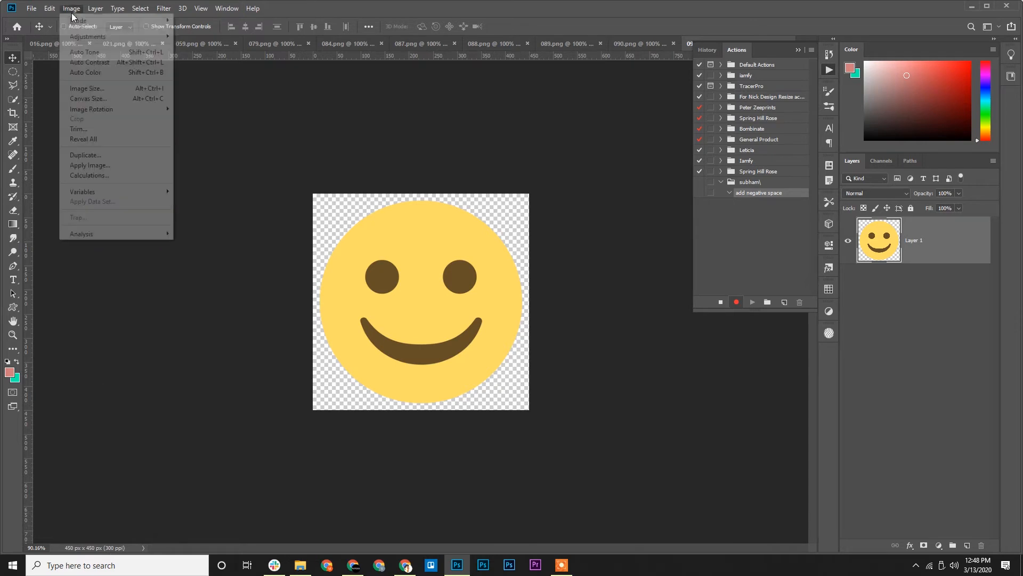
{"action": "left_click", "coordinate": [90, 88]}
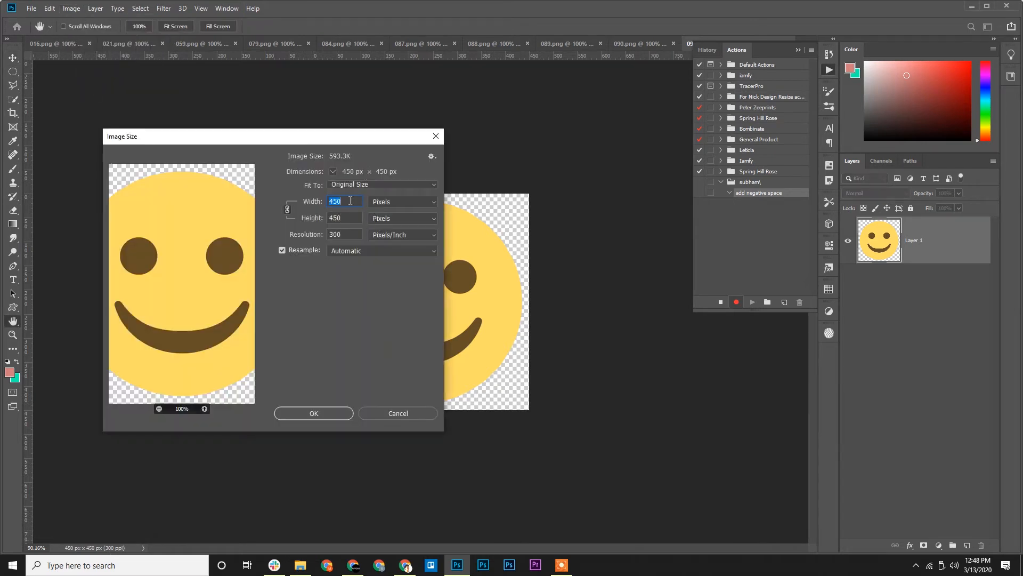
{"action": "left_click", "coordinate": [353, 218]}
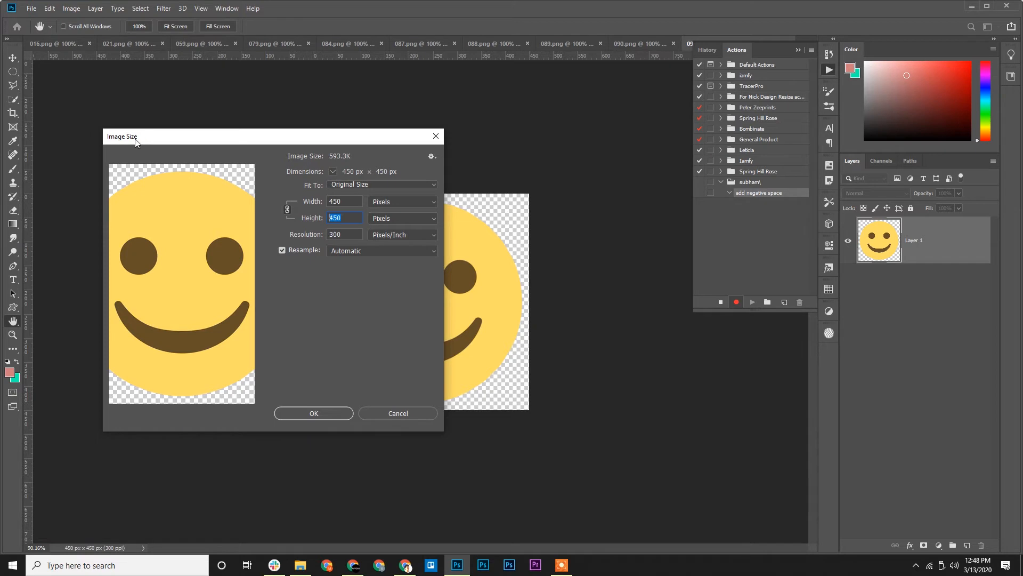
{"action": "left_click", "coordinate": [400, 415]}
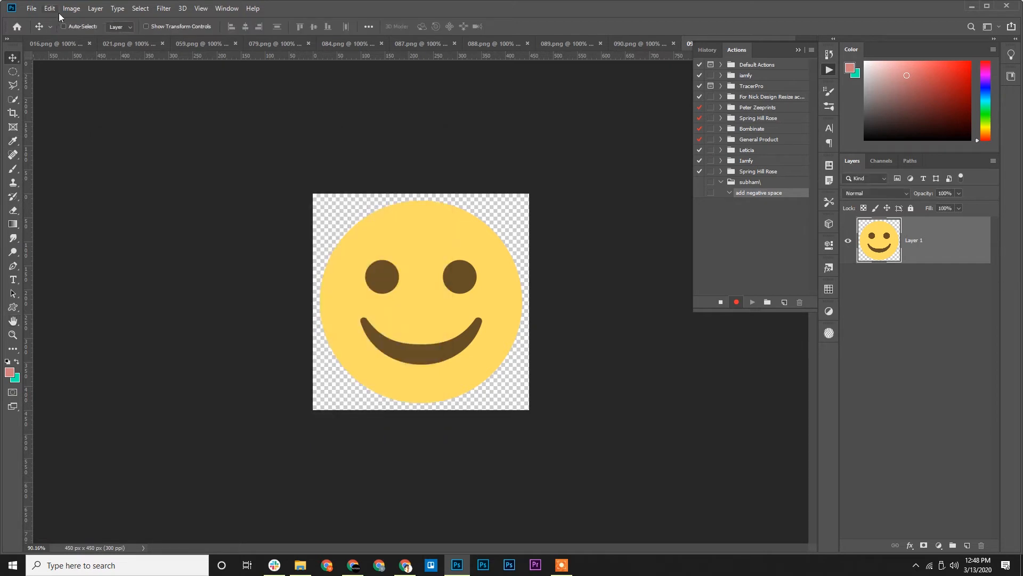
Extend the canvas downward by anchoring it at the top centre and setting its height to 125 percent.
{"action": "left_click", "coordinate": [51, 8]}
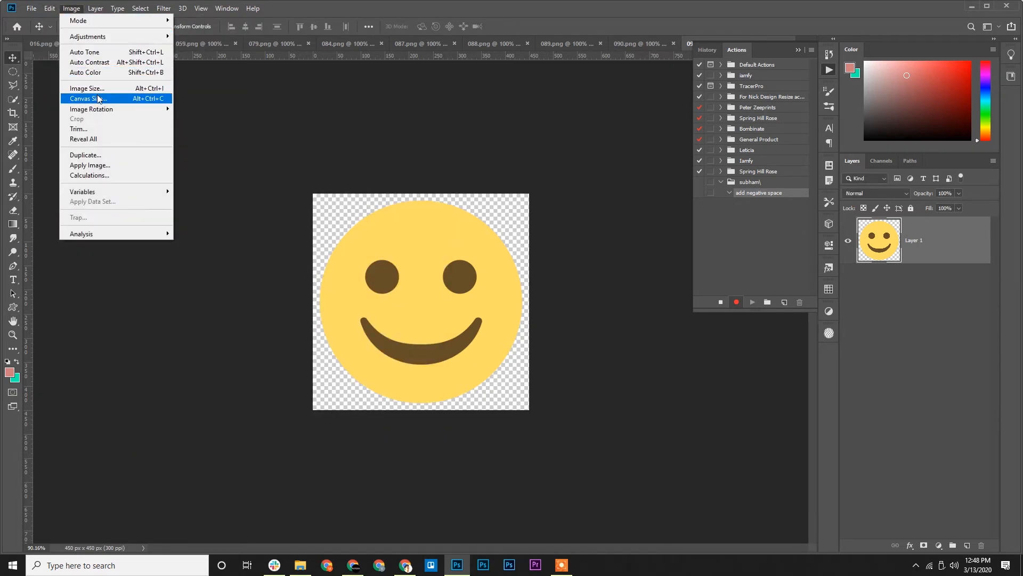
{"action": "left_click", "coordinate": [98, 96]}
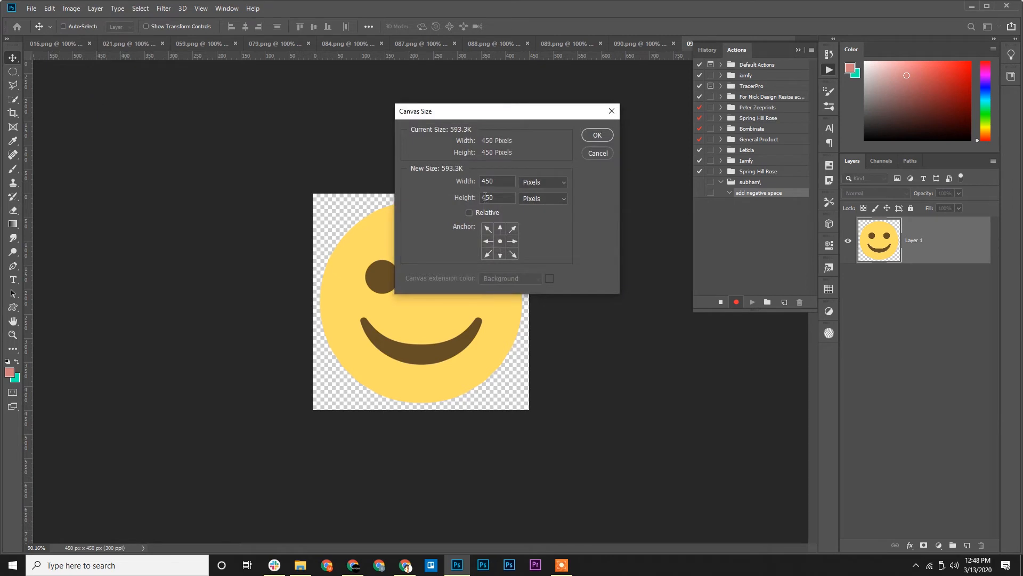
{"action": "left_click", "coordinate": [500, 229]}
{"action": "left_click", "coordinate": [543, 198]}
{"action": "left_click", "coordinate": [542, 211]}
{"action": "key", "text": "shift+Tab"}
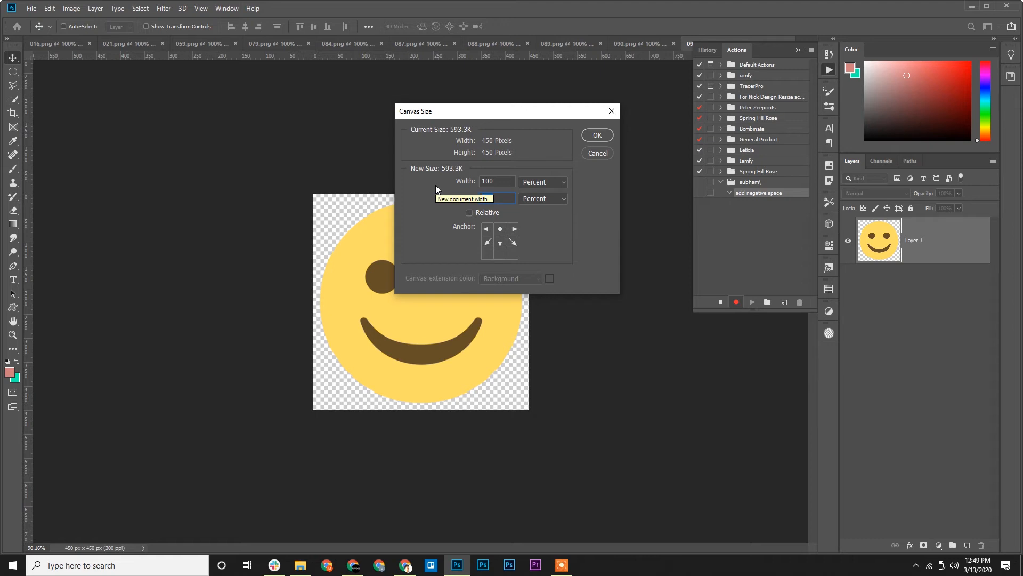
{"action": "type", "text": "125"}
{"action": "key", "text": "Return"}
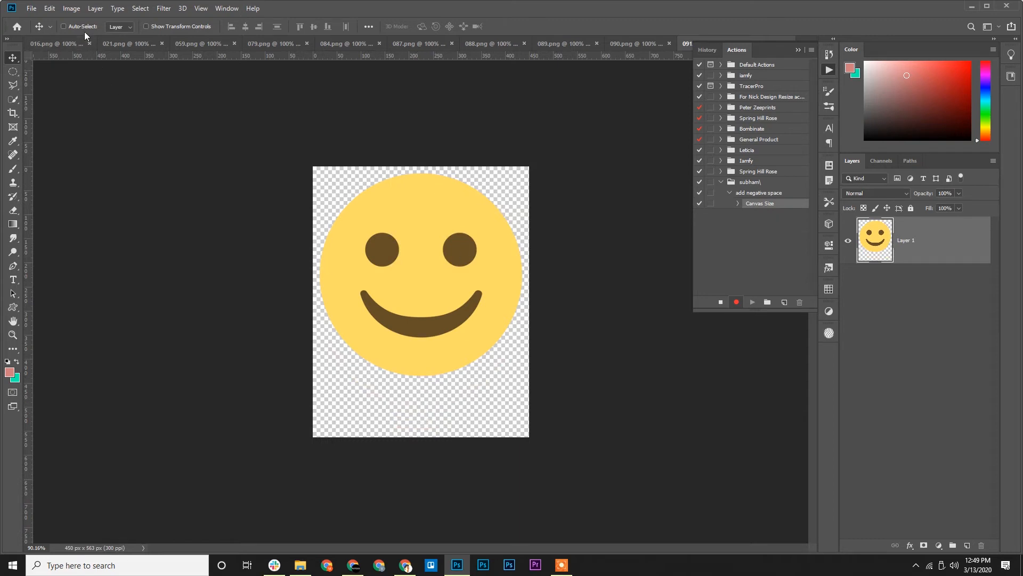
Extend the canvas downward again with a top-centre anchor, setting its height to 135 percent.
{"action": "left_click", "coordinate": [72, 9]}
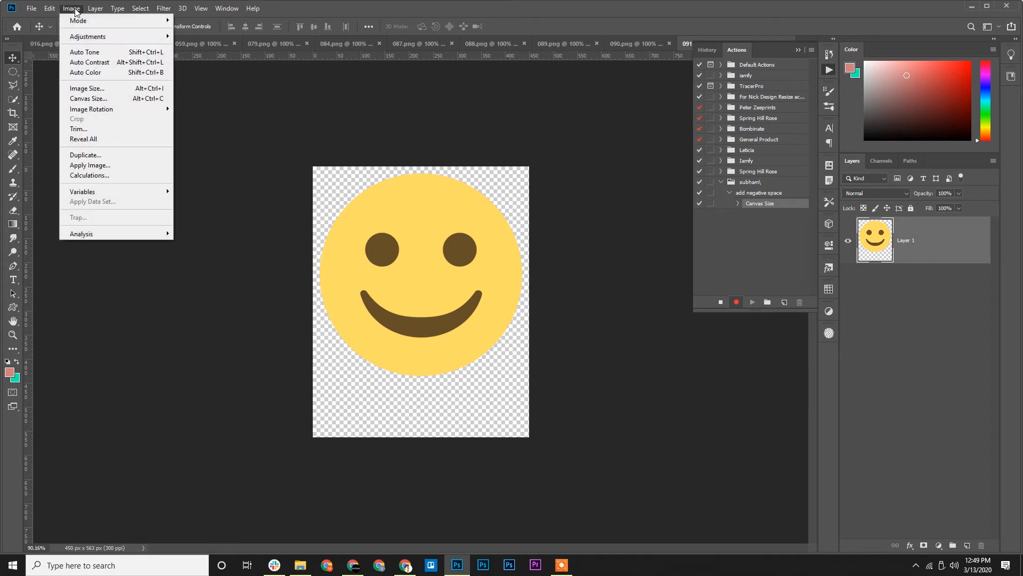
{"action": "left_click", "coordinate": [160, 99]}
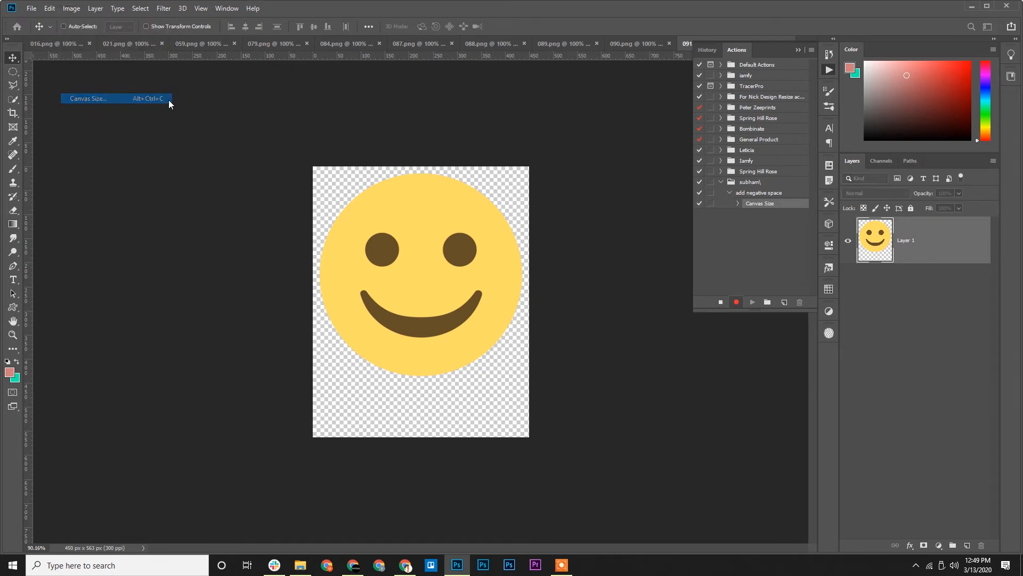
{"action": "left_click", "coordinate": [500, 228]}
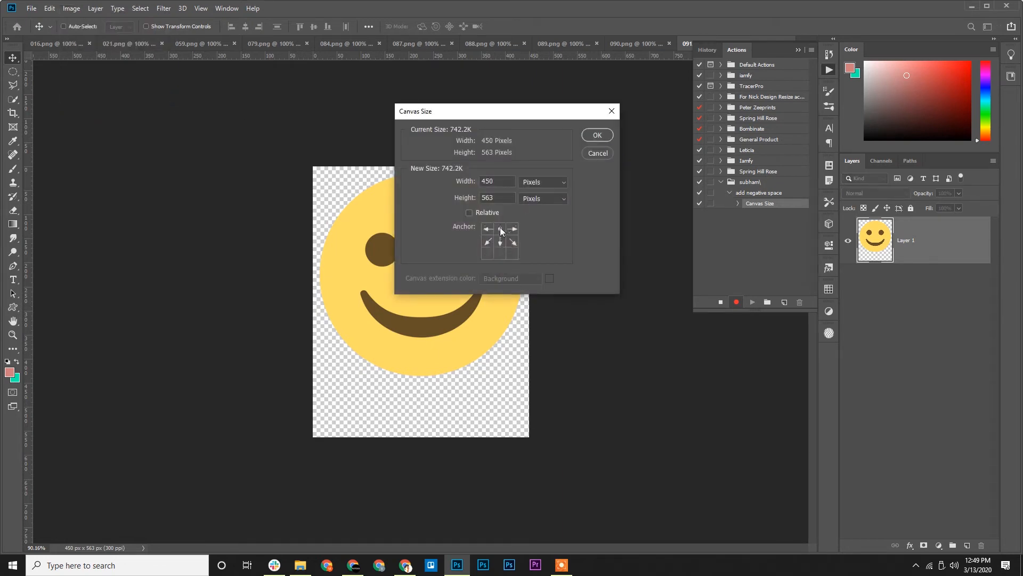
{"action": "left_click", "coordinate": [534, 201]}
{"action": "left_click", "coordinate": [532, 209]}
{"action": "left_click", "coordinate": [451, 198]}
{"action": "type", "text": "1"}
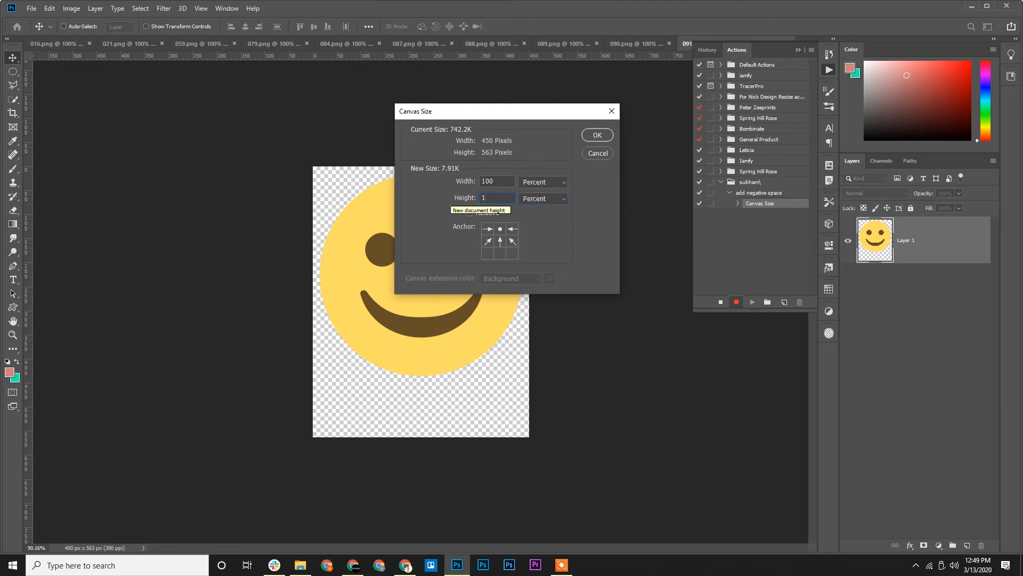
{"action": "type", "text": "35"}
{"action": "key", "text": "Return"}
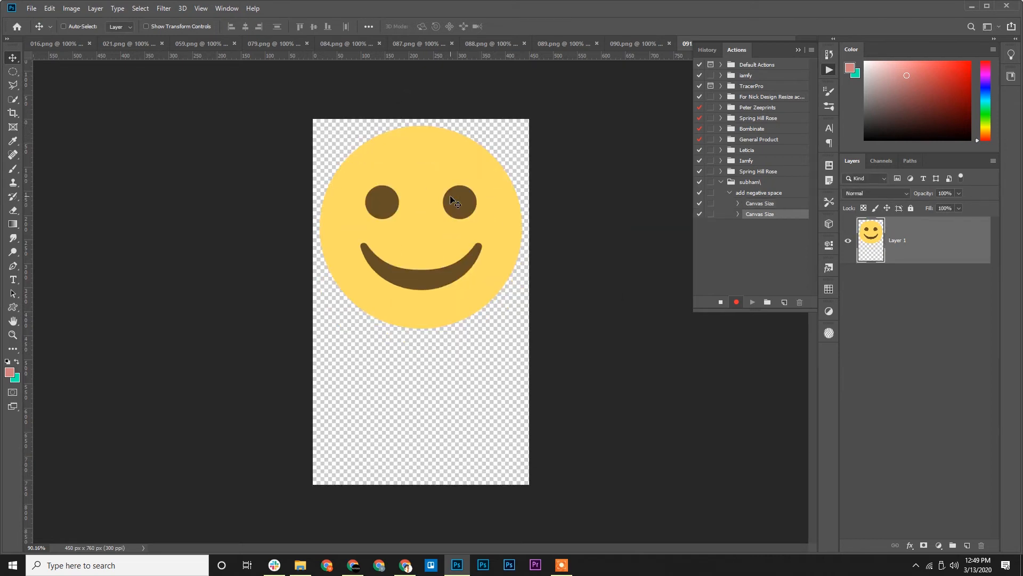
Save 091.png as the last recorded command of the action and stop recording.
{"action": "left_click", "coordinate": [32, 9]}
{"action": "left_click", "coordinate": [65, 117]}
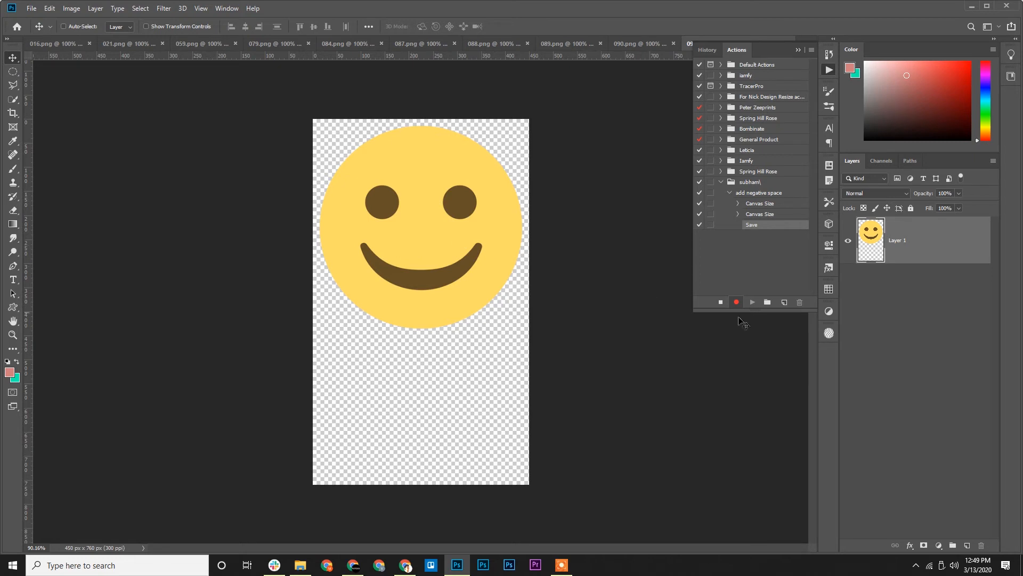
{"action": "left_click", "coordinate": [719, 303]}
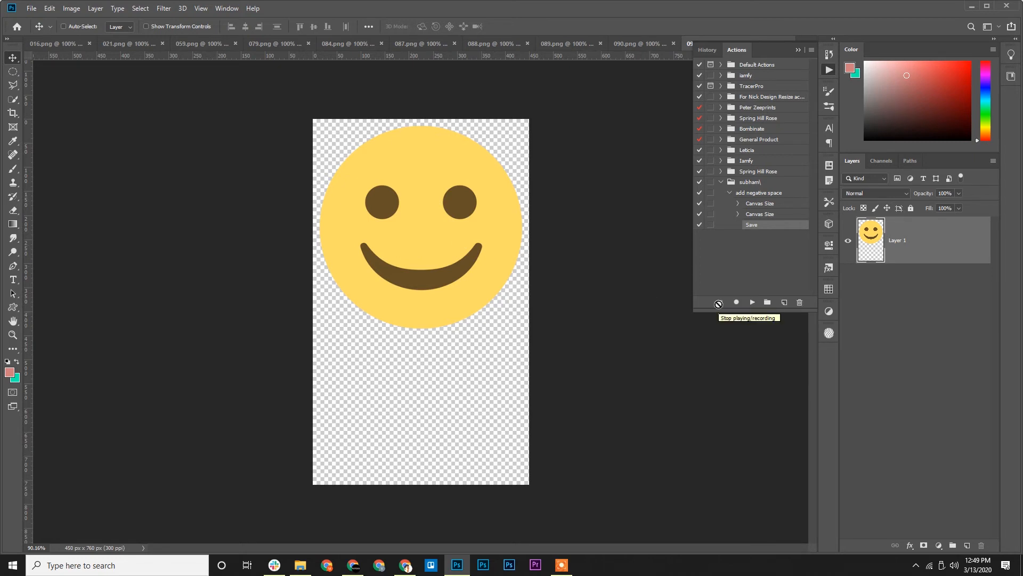
Collapse the "add negative space" action and the Actions panel, and close 091.png.
{"action": "left_click", "coordinate": [749, 194]}
{"action": "left_click", "coordinate": [730, 192]}
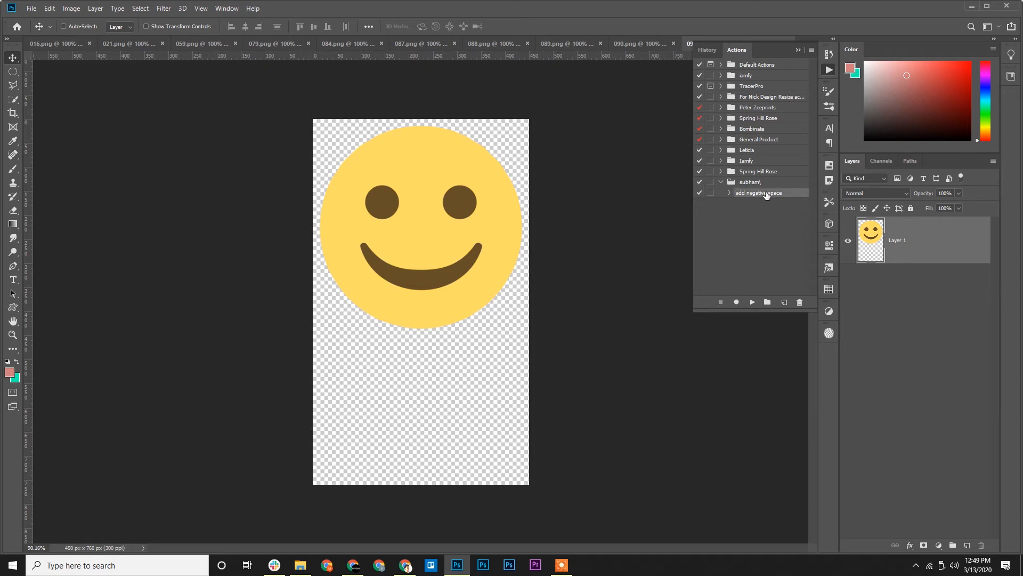
{"action": "left_click", "coordinate": [830, 70]}
{"action": "left_click", "coordinate": [788, 43]}
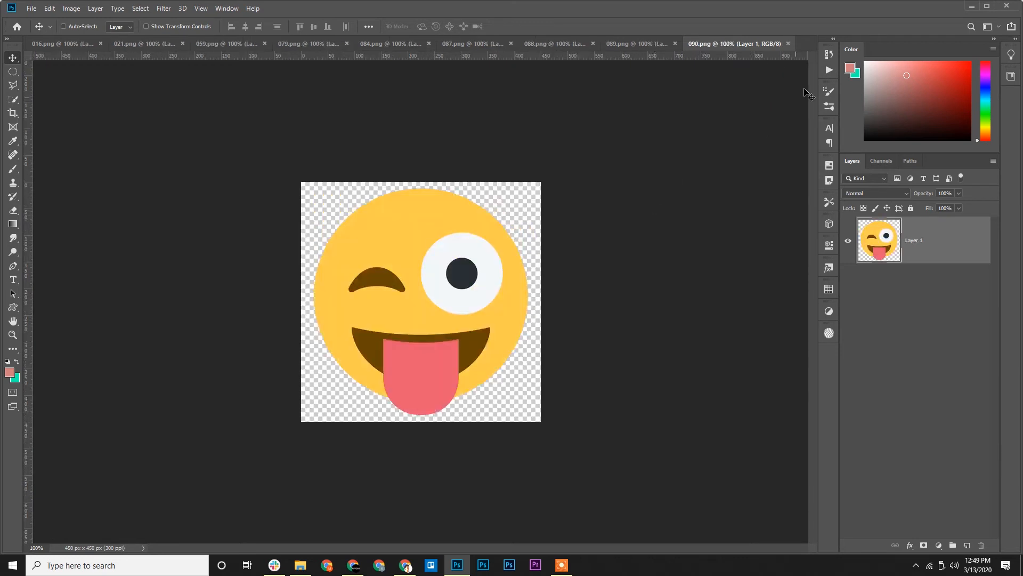
Go through the other open images back to 016.png and play the "add negative space" action on it.
{"action": "left_click", "coordinate": [629, 48]}
{"action": "left_click", "coordinate": [539, 39]}
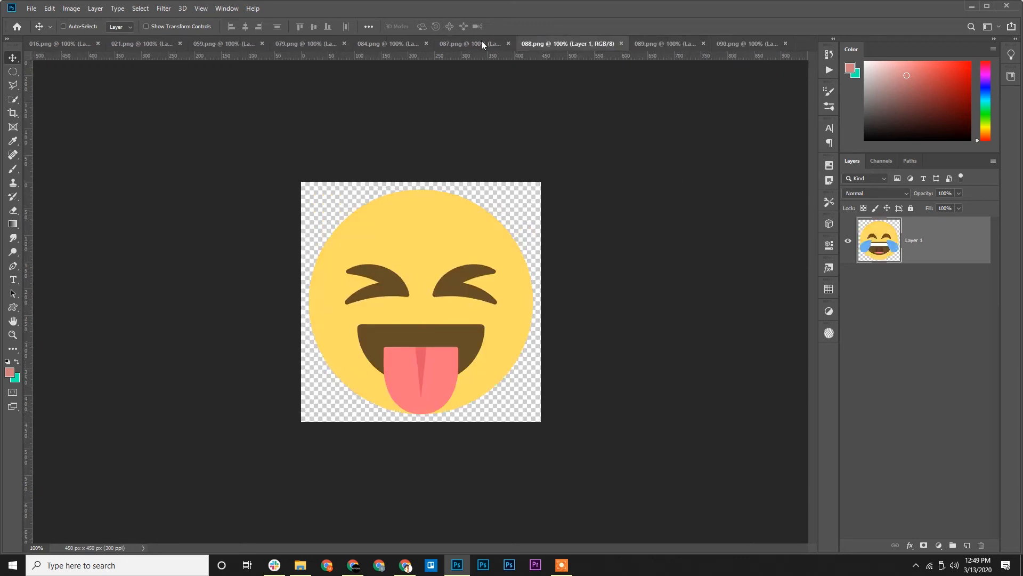
{"action": "left_click", "coordinate": [417, 47]}
{"action": "left_click", "coordinate": [386, 49]}
{"action": "left_click", "coordinate": [294, 45]}
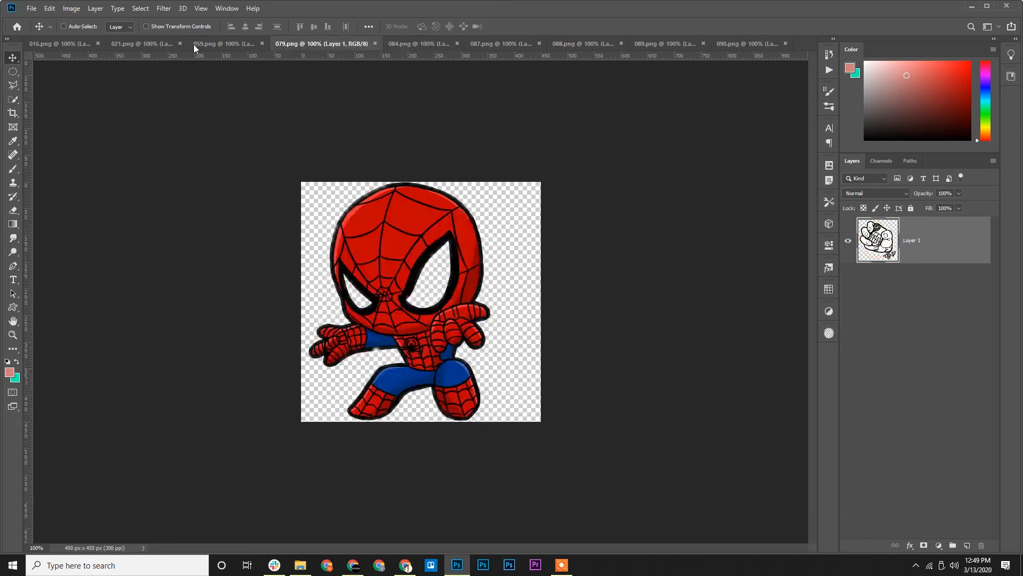
{"action": "left_click", "coordinate": [204, 47]}
{"action": "left_click", "coordinate": [126, 46]}
{"action": "left_click", "coordinate": [70, 45]}
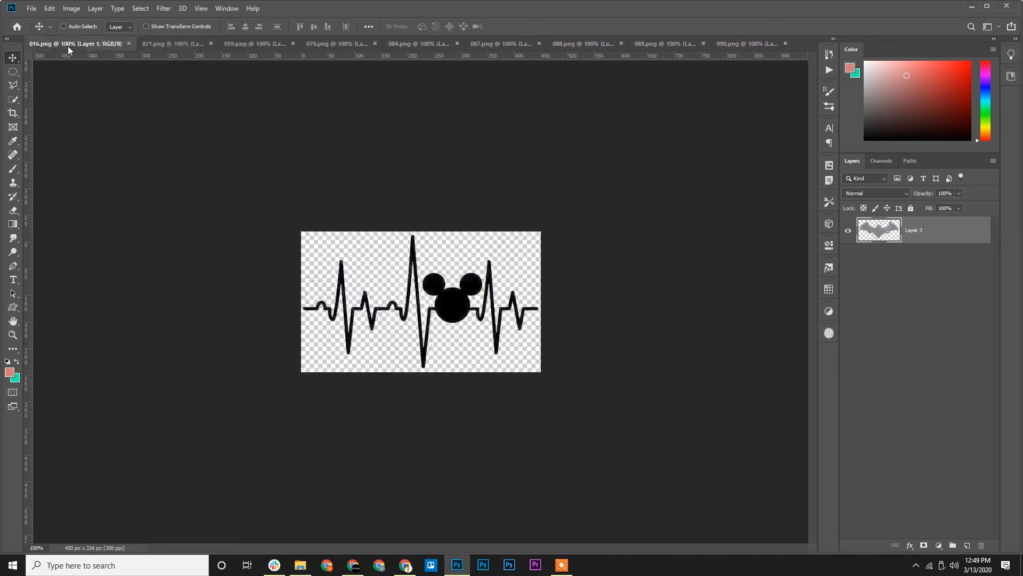
{"action": "left_click", "coordinate": [830, 69]}
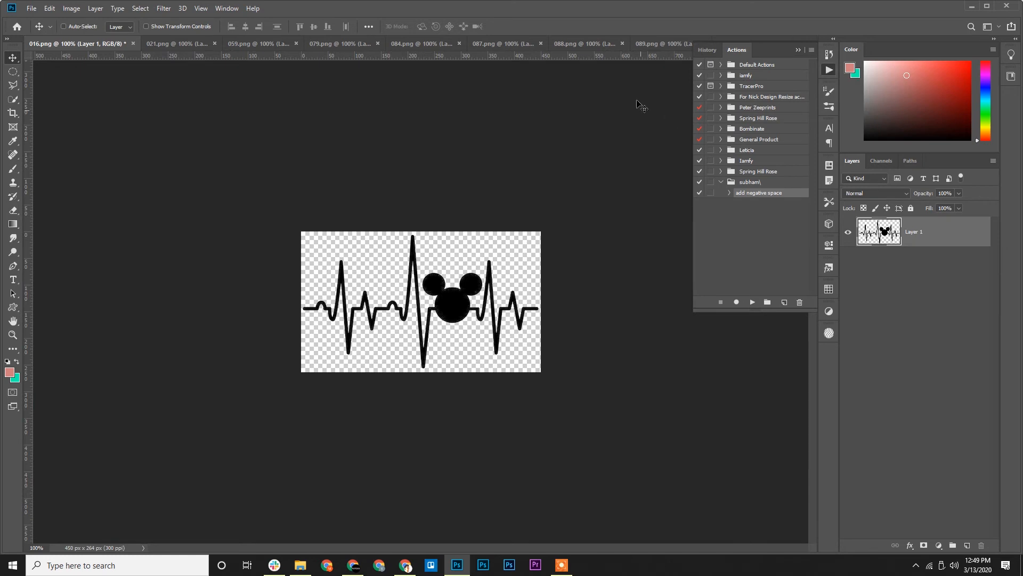
{"action": "left_click", "coordinate": [754, 302]}
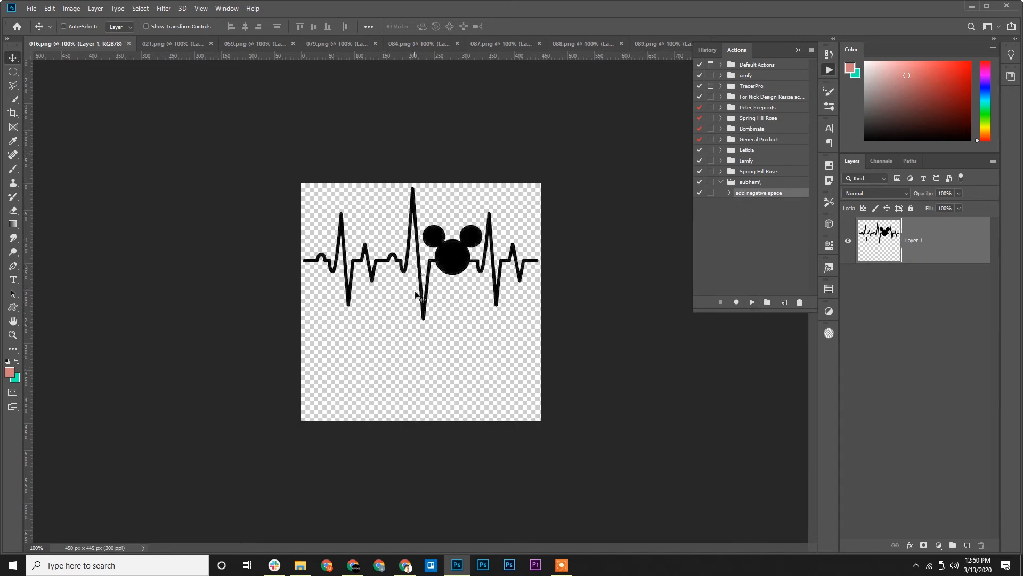
Close 016.png, collapse the Actions panel, and go through the remaining open images to 090.png.
{"action": "left_click", "coordinate": [129, 44]}
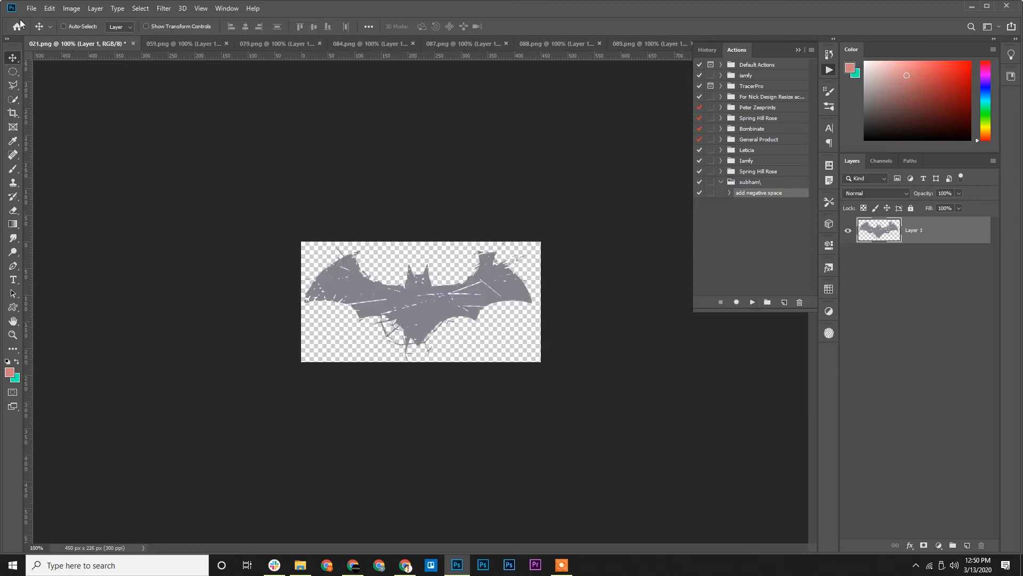
{"action": "left_click", "coordinate": [829, 71]}
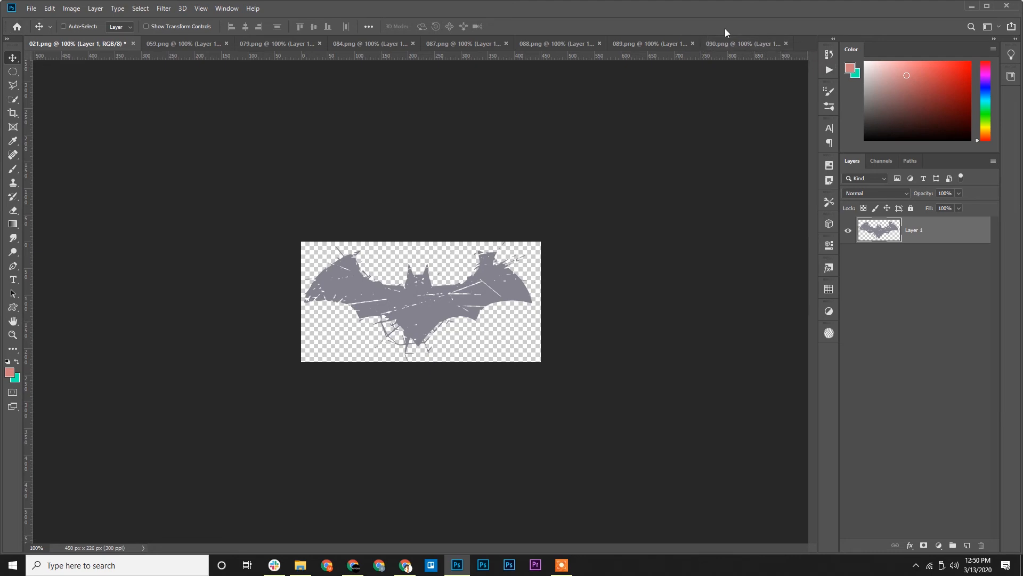
{"action": "key", "text": "ctrl+Tab"}
{"action": "key", "text": "ctrl+Tab"}
{"action": "key", "text": "ctrl+Tab"}
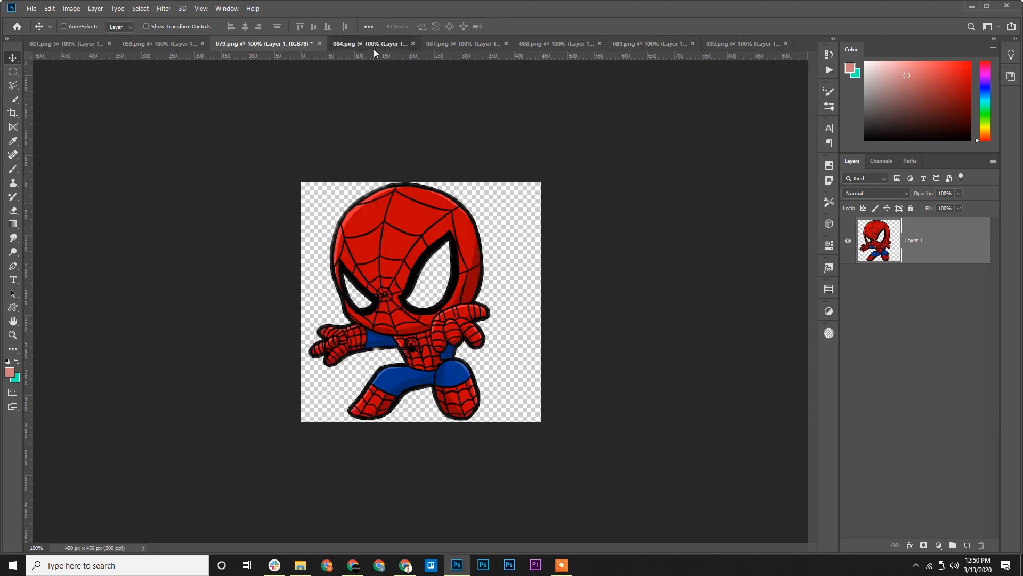
{"action": "left_click", "coordinate": [726, 46]}
Run a Batch of the "add negative space" action with Opened Files as the source and Save and Close as the destination.
{"action": "left_click", "coordinate": [37, 11]}
{"action": "mouse_move", "coordinate": [54, 246]}
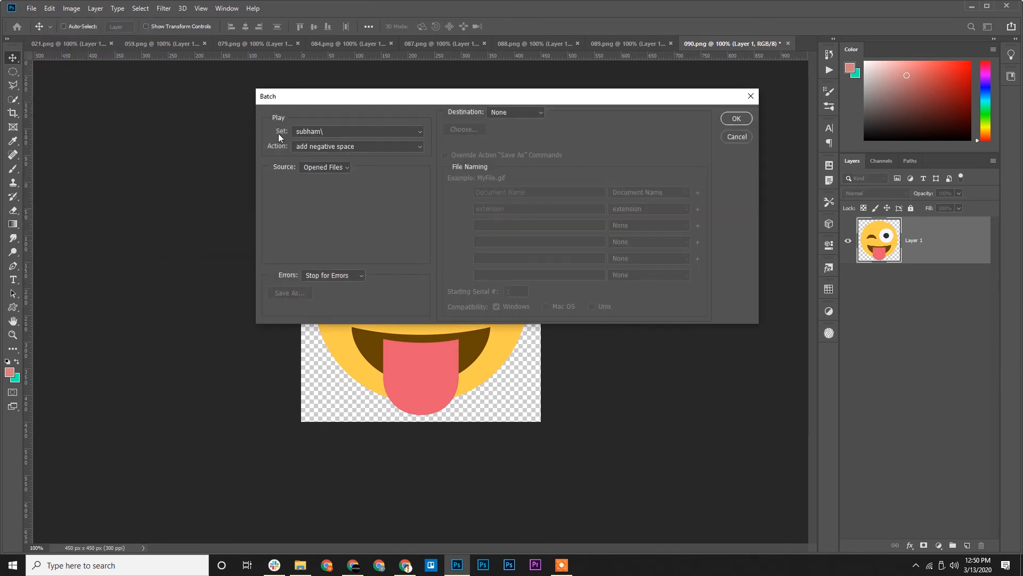
{"action": "left_click", "coordinate": [352, 132]}
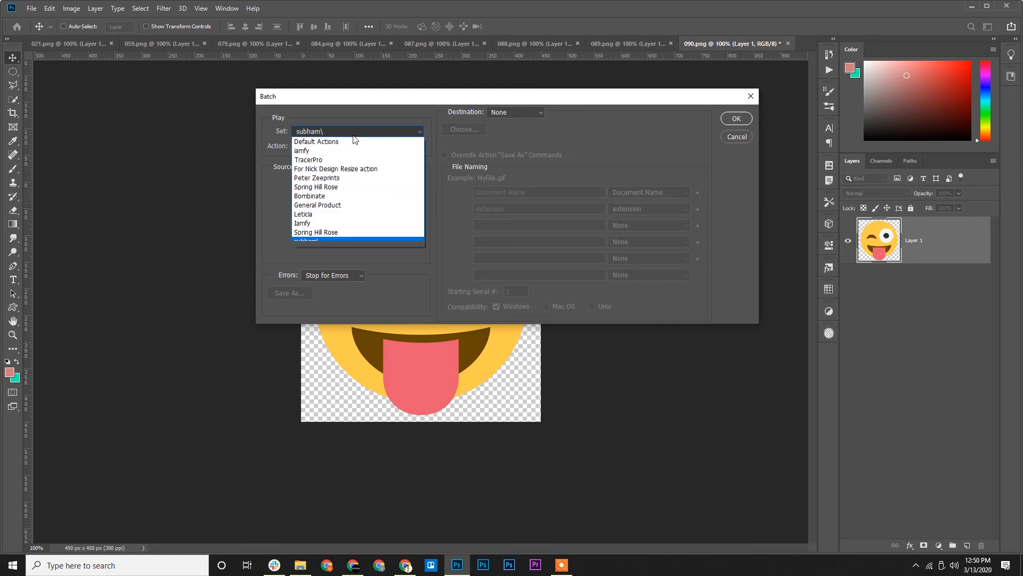
{"action": "left_click", "coordinate": [338, 238]}
{"action": "left_click", "coordinate": [326, 174]}
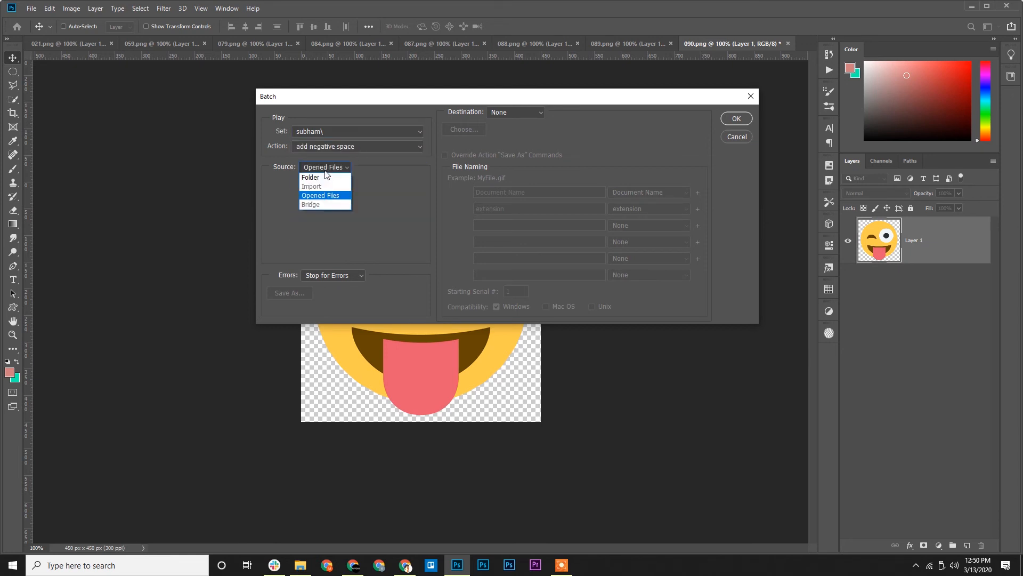
{"action": "left_click", "coordinate": [517, 130]}
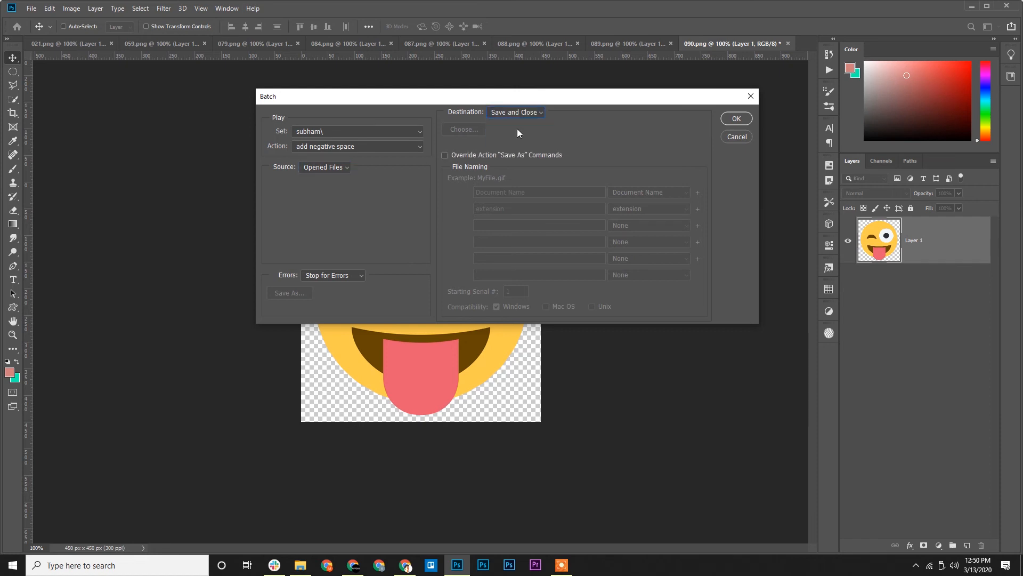
{"action": "left_click", "coordinate": [736, 119]}
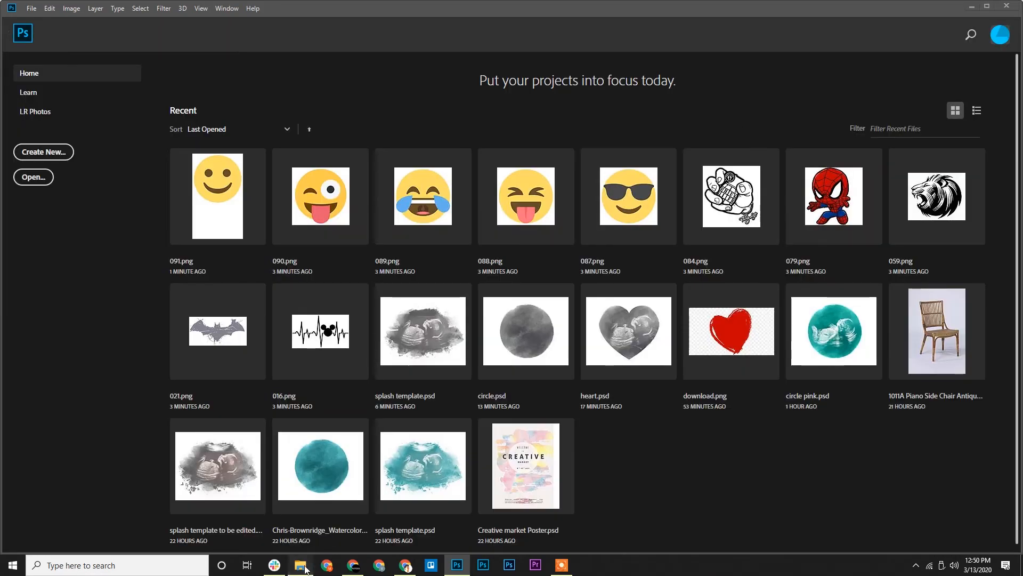
Switch to File Explorer, check the processed PNG images in the folder, and open 021.png in Photoshop.
{"action": "left_click", "coordinate": [301, 565]}
{"action": "left_click", "coordinate": [274, 164]}
{"action": "left_click", "coordinate": [394, 160], "text": "ctrl"}
{"action": "left_click_drag", "start_coordinate": [1019, 227], "coordinate": [208, 354]}
{"action": "left_click", "coordinate": [153, 256], "text": "ctrl"}
{"action": "left_click", "coordinate": [383, 395]}
{"action": "left_click_drag", "start_coordinate": [417, 188], "coordinate": [503, 266]}
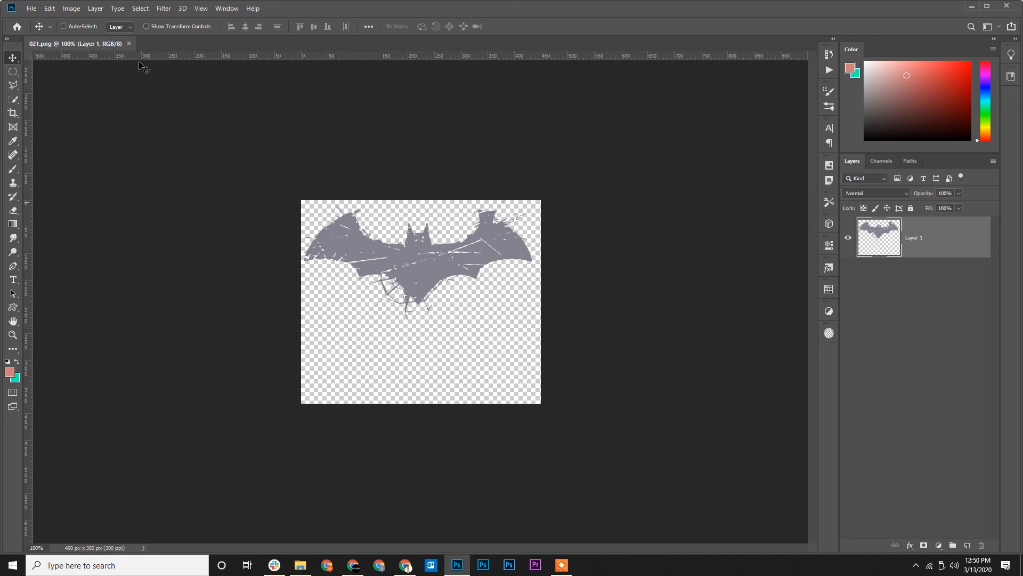
Extend the canvas of 021.png downward with a top-centre anchor, setting its height to 600 pixels.
{"action": "left_click", "coordinate": [71, 8]}
{"action": "left_click", "coordinate": [105, 99]}
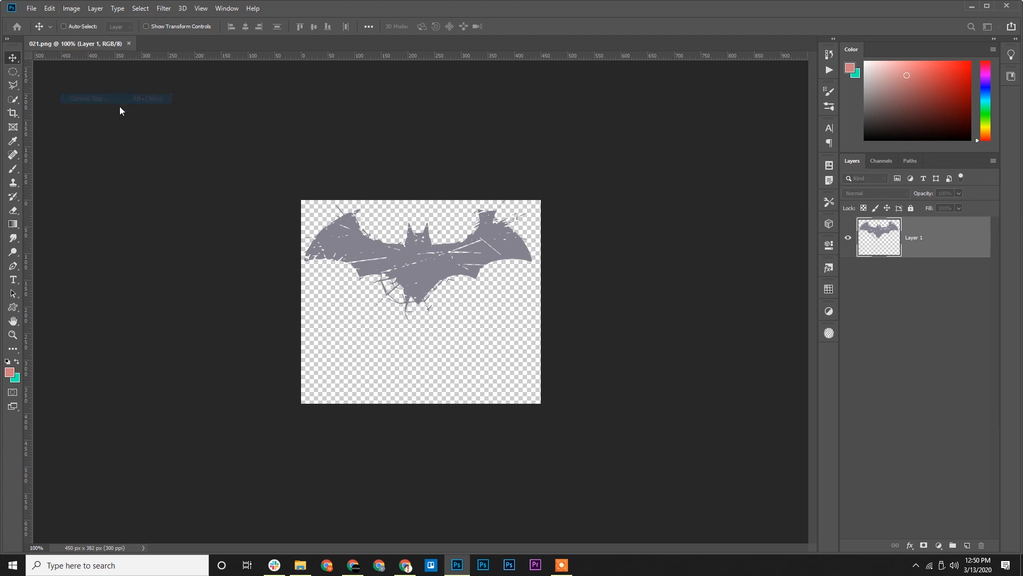
{"action": "left_click", "coordinate": [538, 203]}
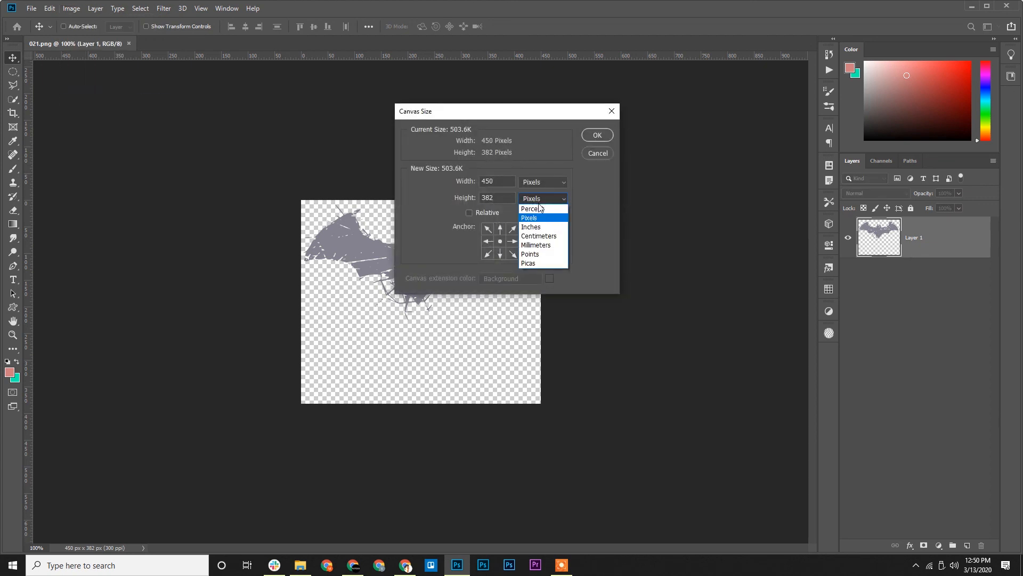
{"action": "left_click", "coordinate": [527, 208]}
{"action": "left_click", "coordinate": [533, 202]}
{"action": "left_click", "coordinate": [529, 217]}
{"action": "left_click", "coordinate": [500, 229]}
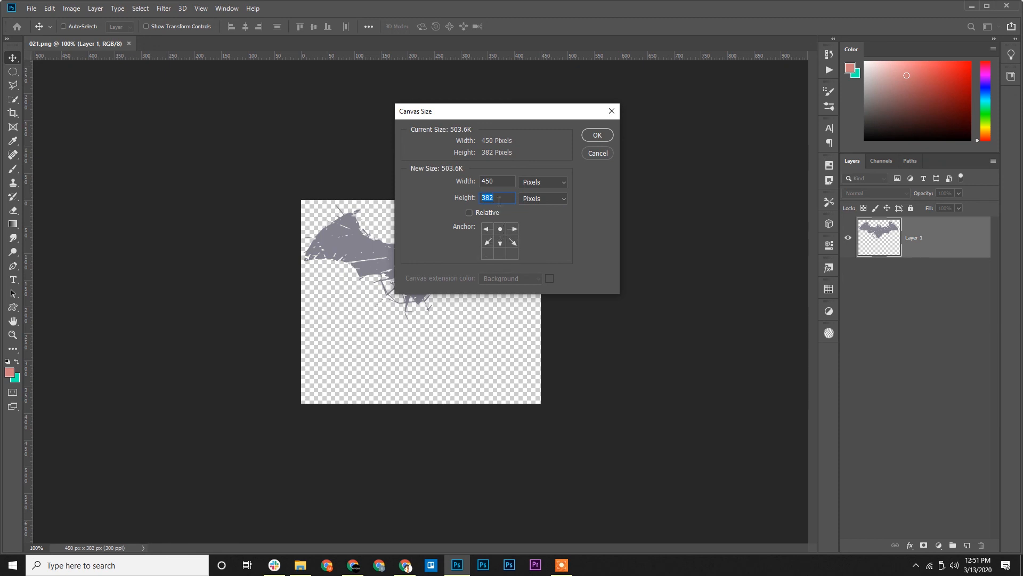
{"action": "type", "text": "600"}
{"action": "key", "text": "Return"}
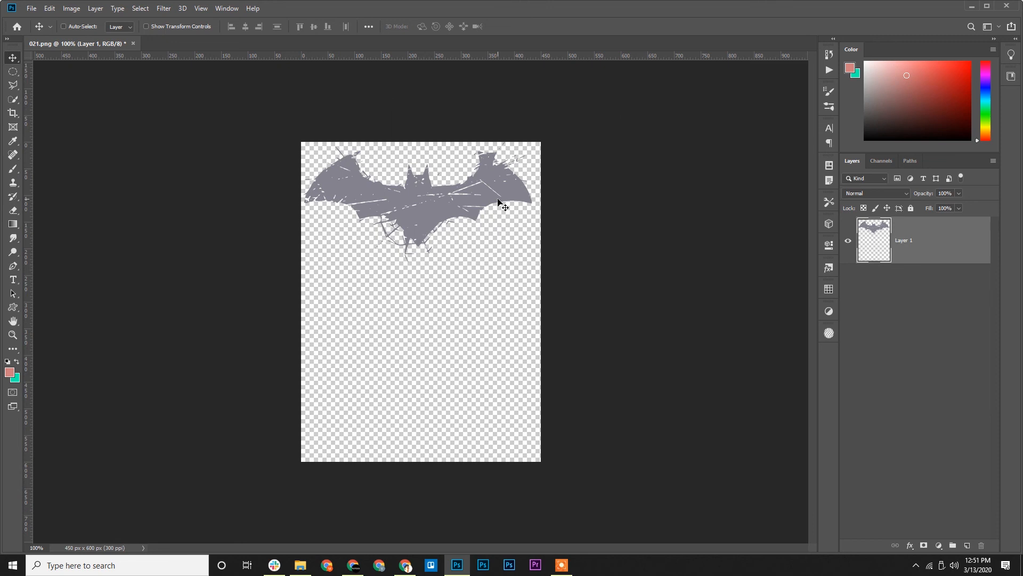
Save and close 021.png, and return to the image folder in File Explorer.
{"action": "key", "text": "ctrl+s"}
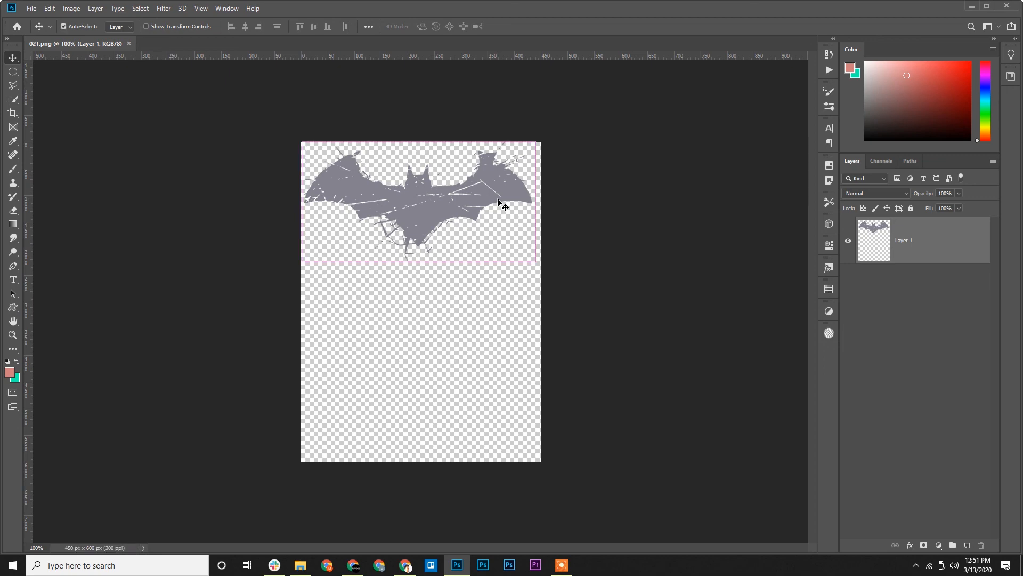
{"action": "key", "text": "ctrl+w"}
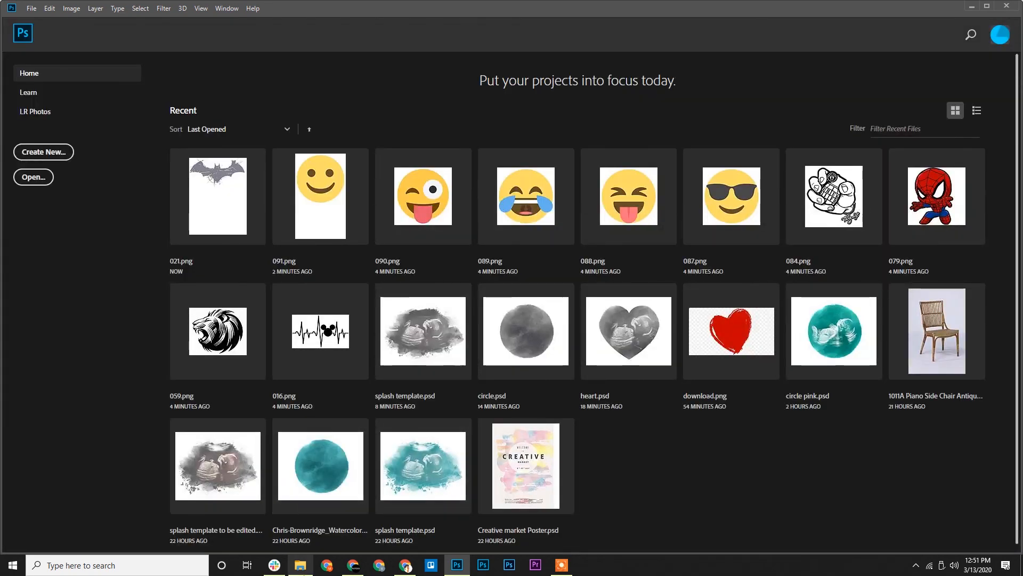
{"action": "key", "text": "alt+Tab"}
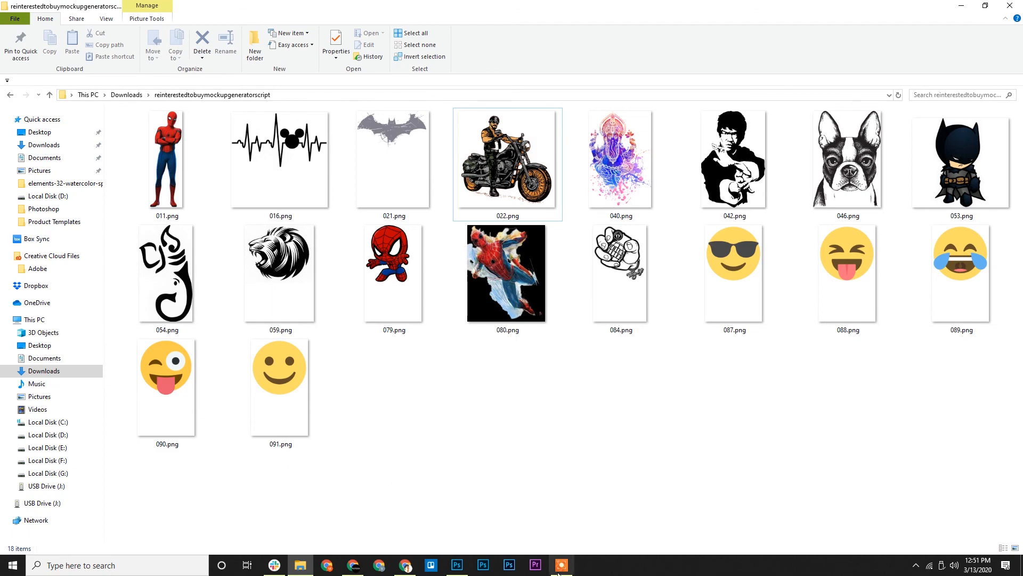
{"action": "left_click", "coordinate": [561, 565]}
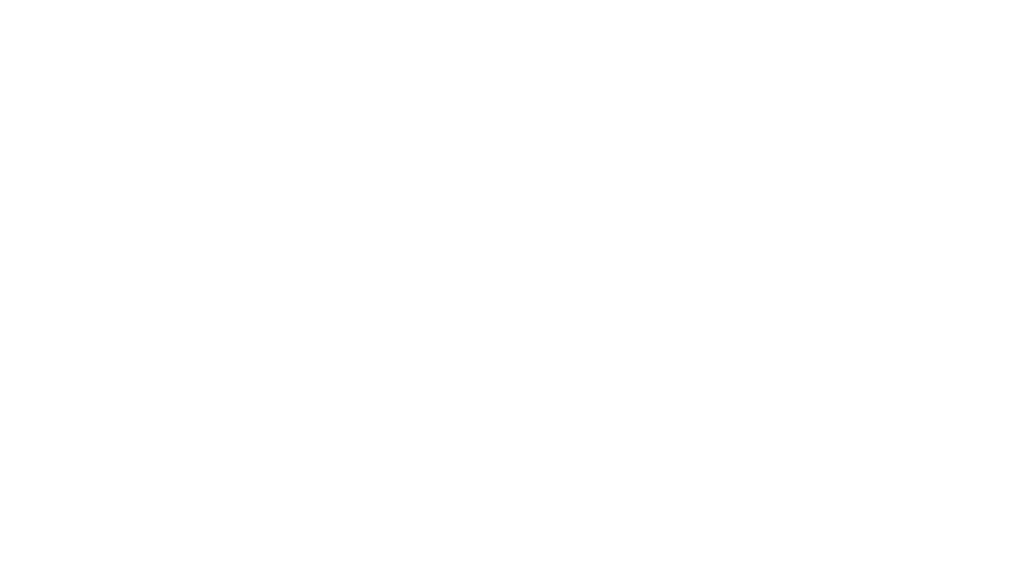